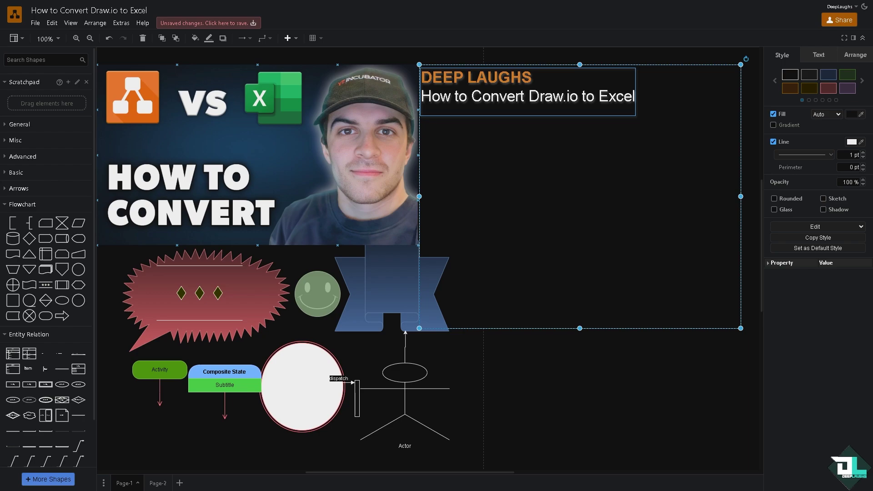
Open the PNG image export dialog from File > Export as.
click(35, 24)
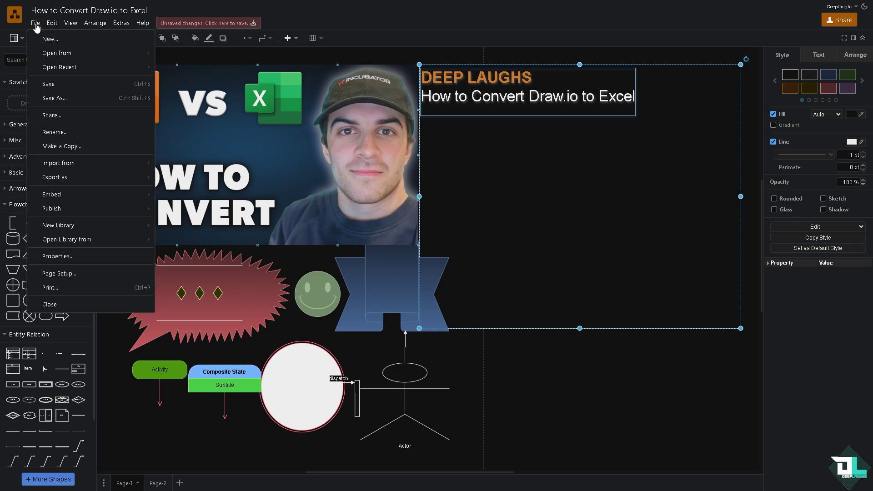
mouse_move(98, 185)
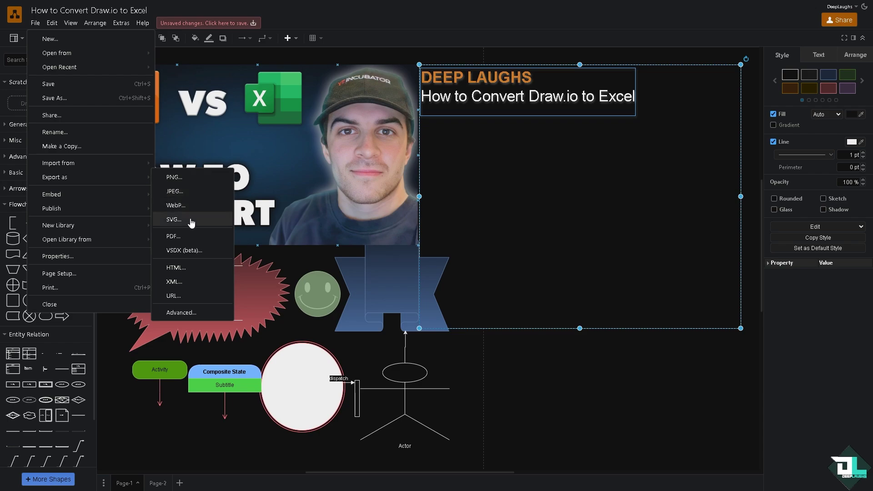
click(190, 180)
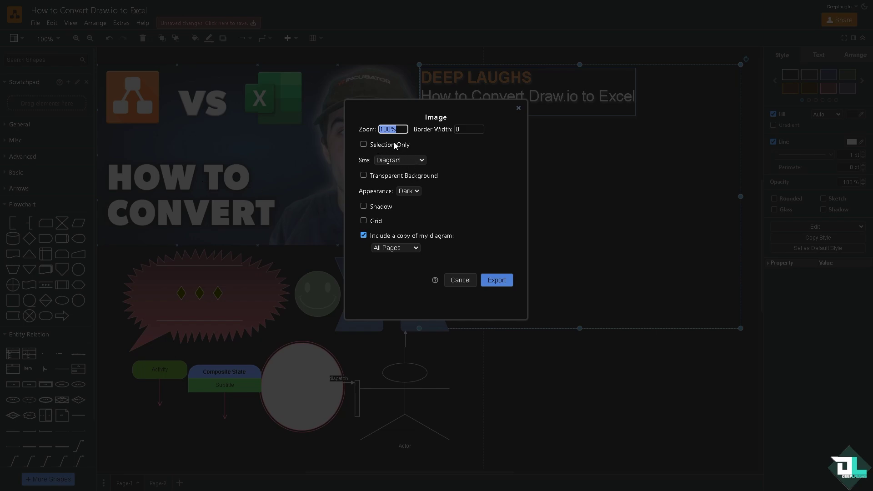
Export the whole diagram as a PNG with shadow and grid, choosing Download as the destination.
key(Tab)
click(402, 163)
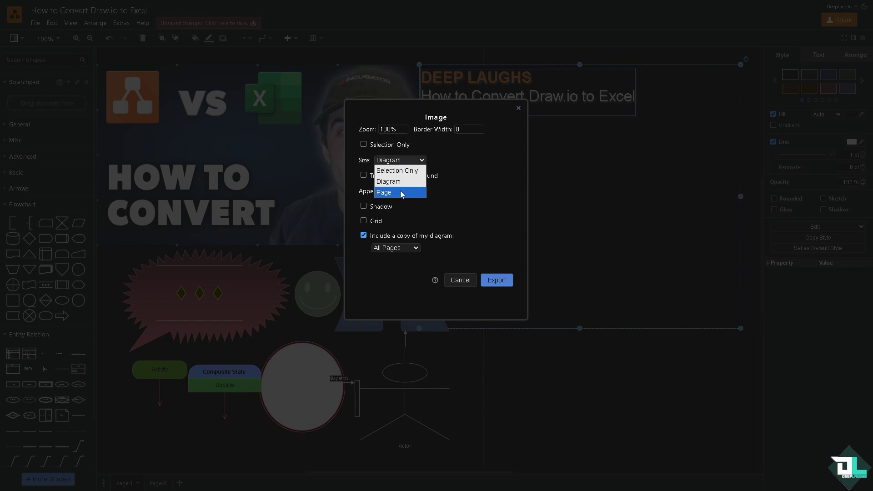
click(476, 184)
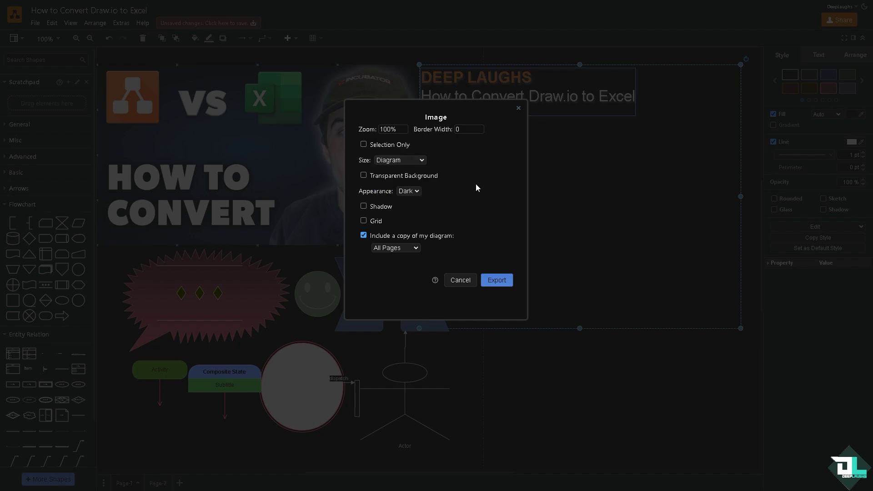
click(364, 206)
click(364, 221)
click(497, 280)
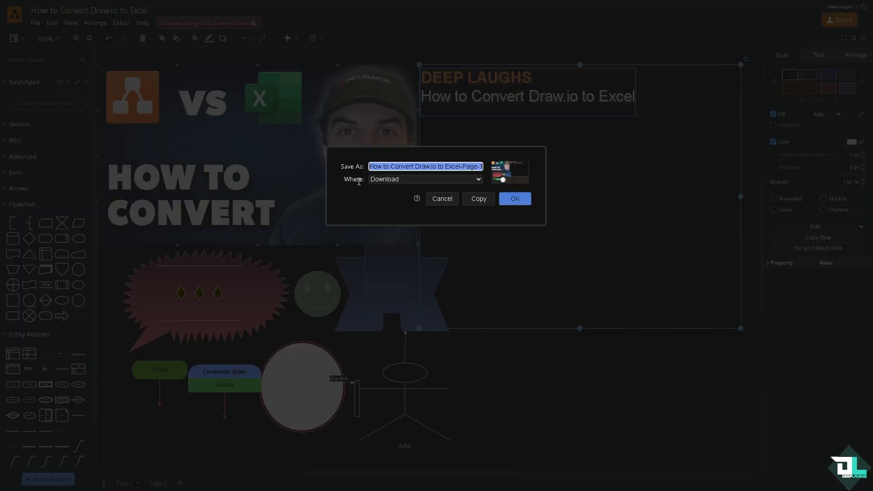
click(436, 183)
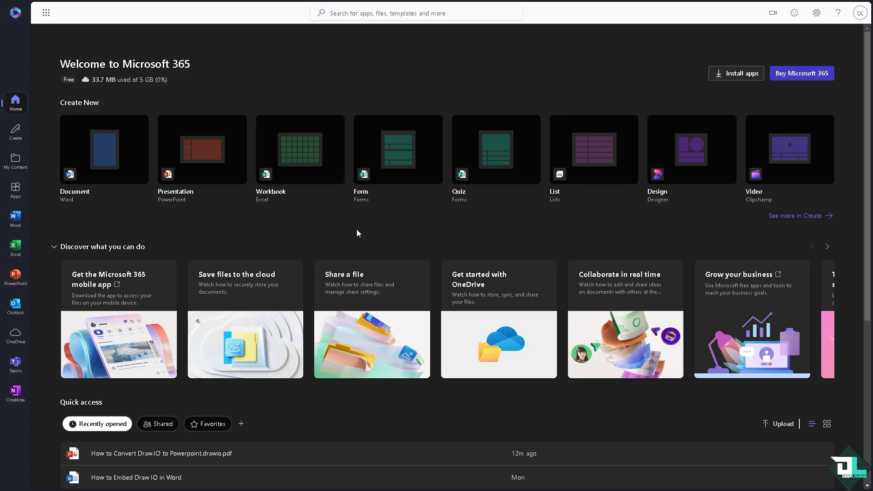
Switch to the Excel start page from the Microsoft 365 sidebar.
click(15, 249)
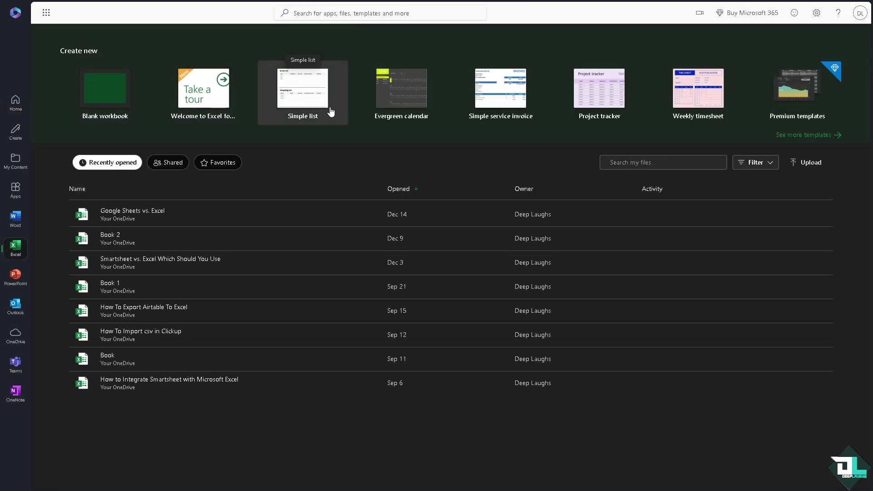
Preview and close the Project tracker template, then create the blank workbook Book 3.
click(804, 137)
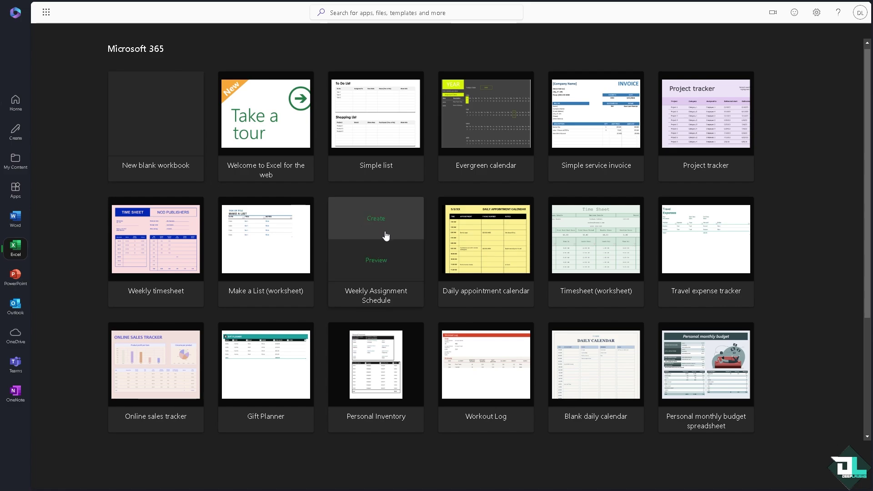
mouse_move(594, 345)
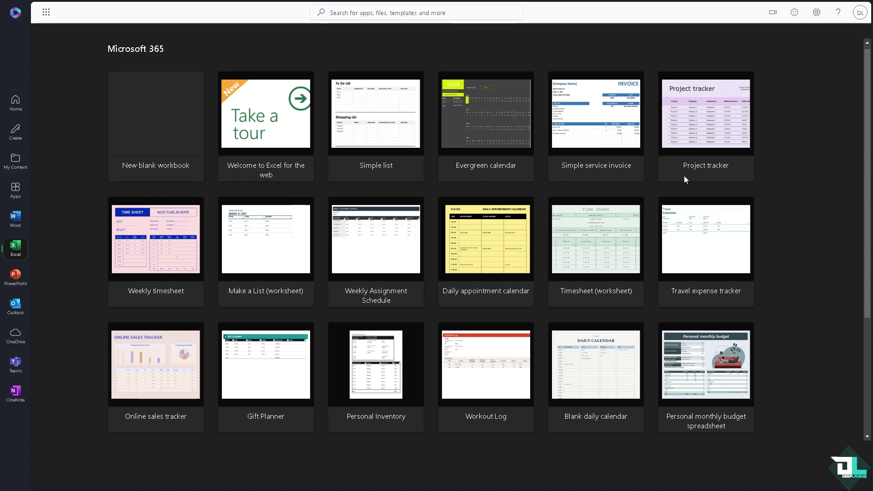
mouse_move(709, 137)
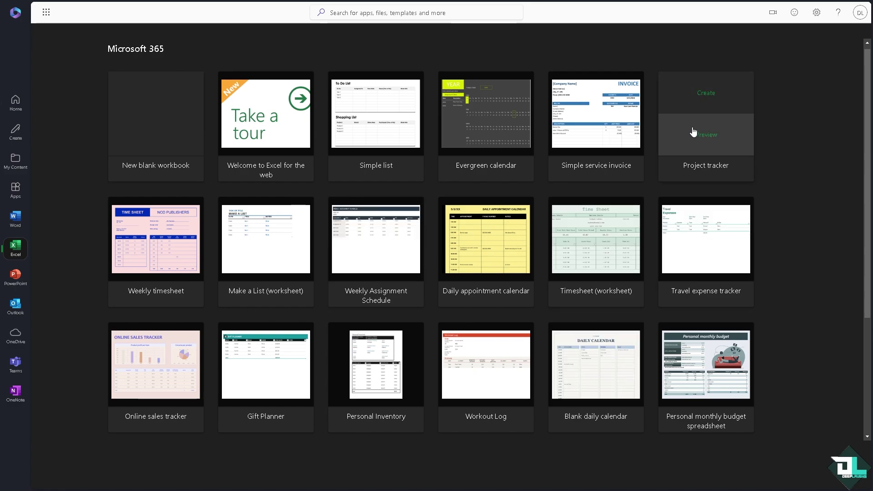
click(686, 133)
click(688, 137)
click(692, 136)
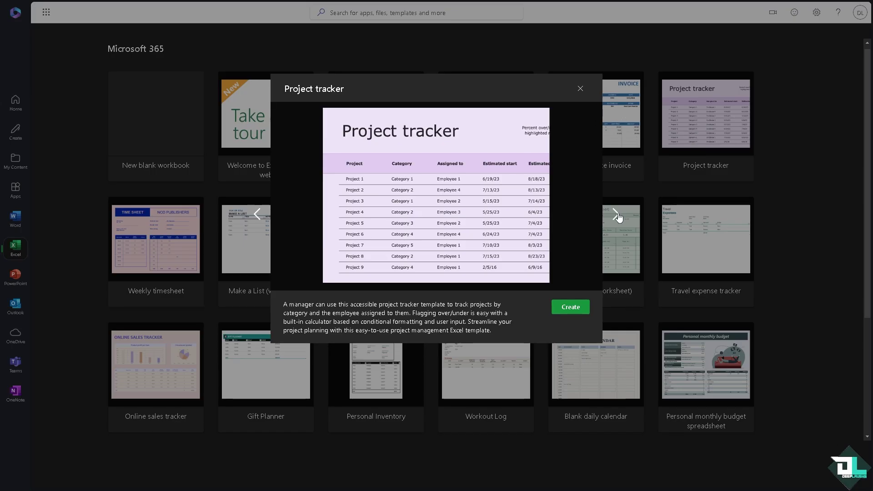
click(580, 88)
mouse_move(706, 375)
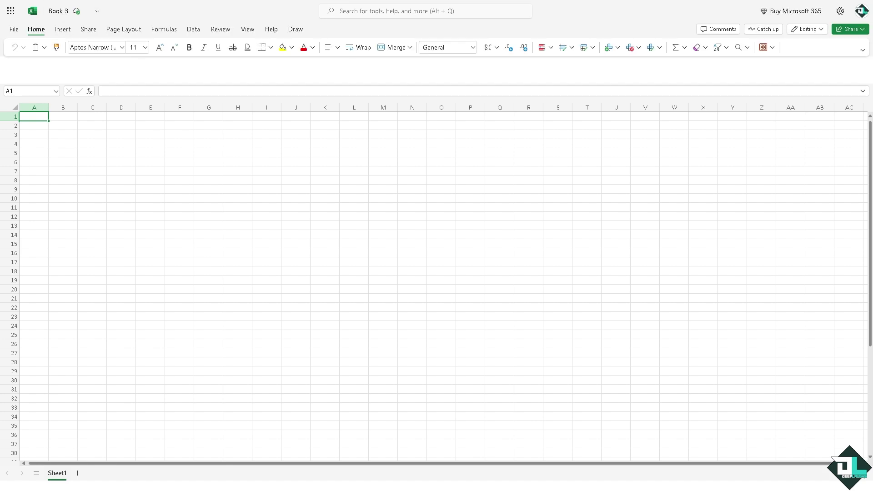
Rename the workbook to 'How to Convert Draw IO to Excel'.
click(91, 13)
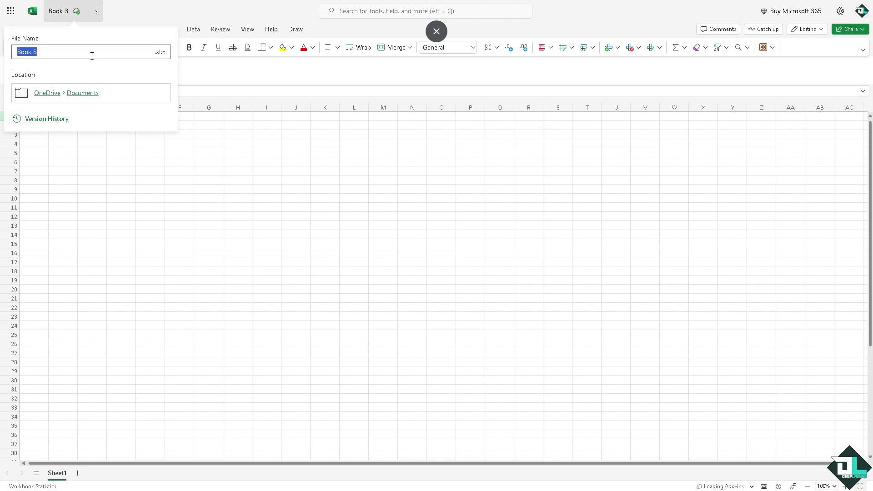
text(How to Convert Draw IO to Excel)
key(Return)
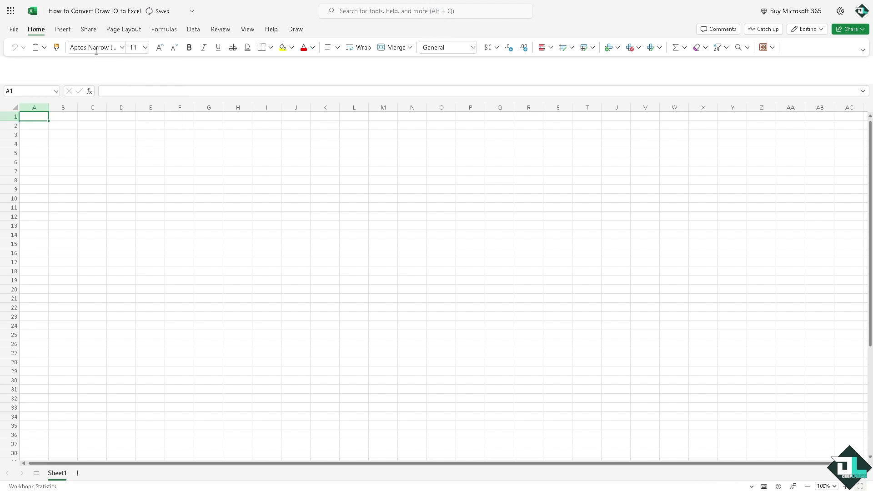
Insert the exported draw.io picture from this device onto Sheet1.
click(67, 33)
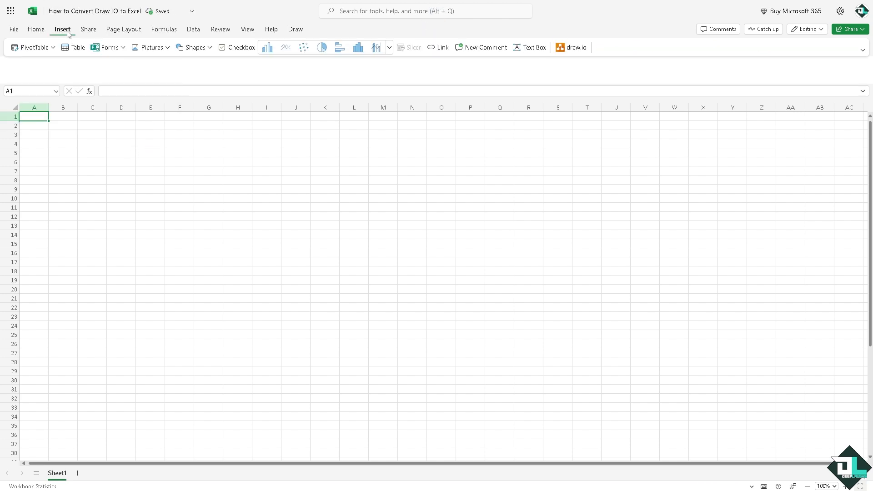
click(162, 48)
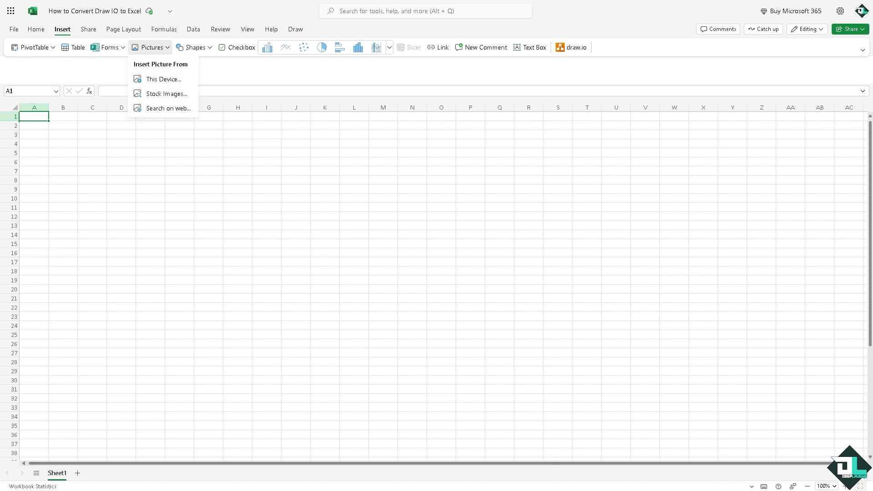
click(162, 79)
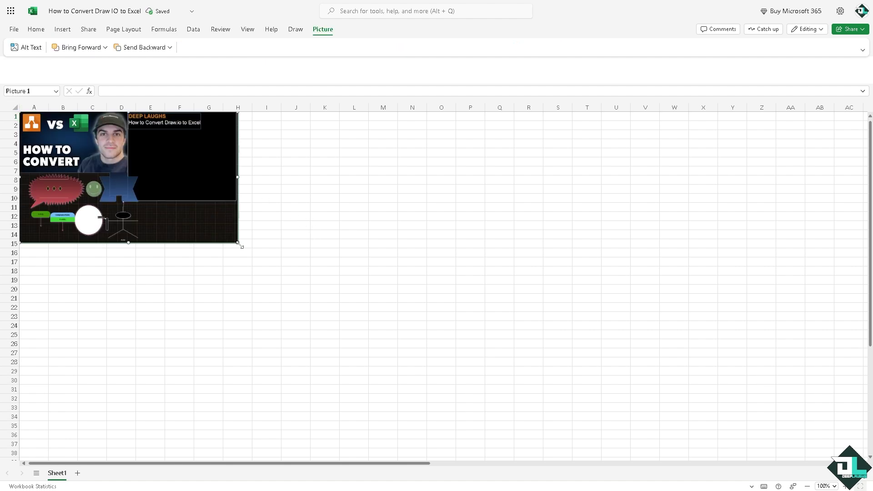
Enlarge the diagram picture to about column P, row 31, then select A32:J36 below it.
drag(239, 246, 485, 364)
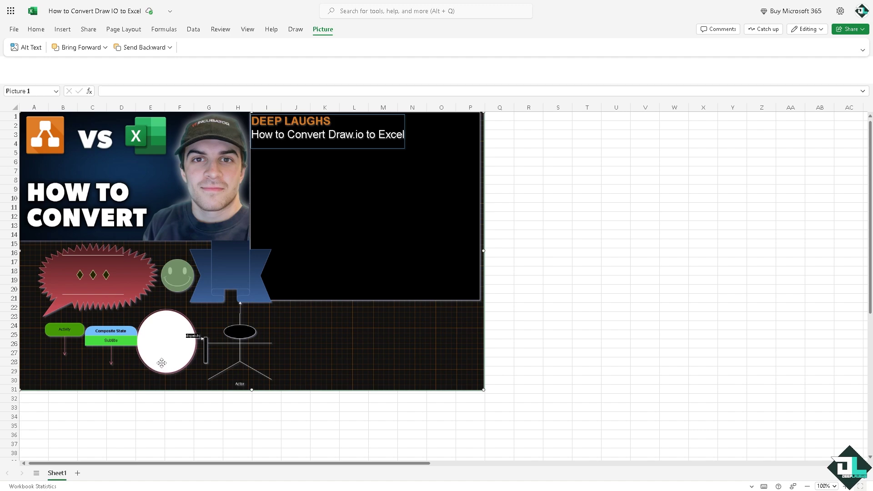
click(109, 408)
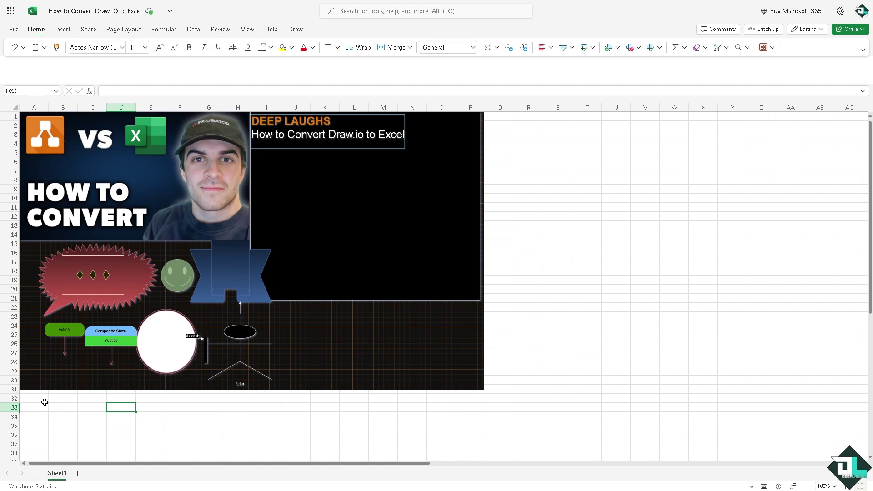
drag(44, 402, 306, 435)
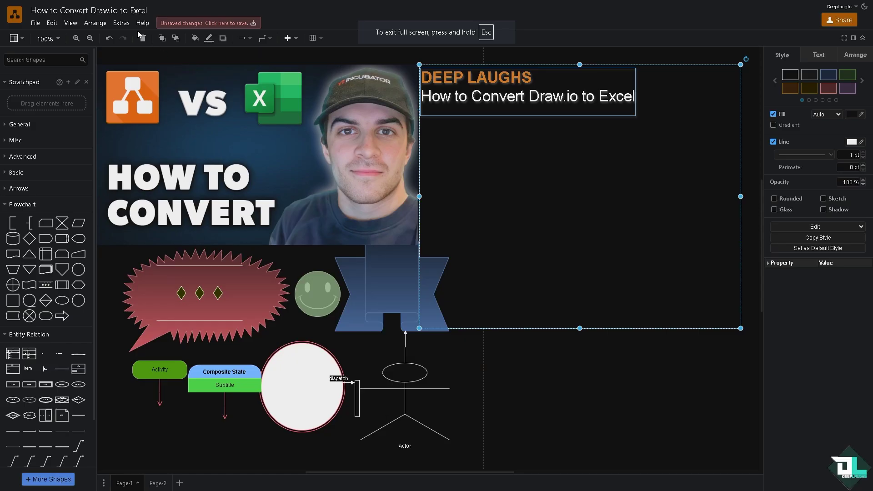
Export all pages as PDF and download How to Convert Draw.io to Excel.drawio.pdf.
click(36, 24)
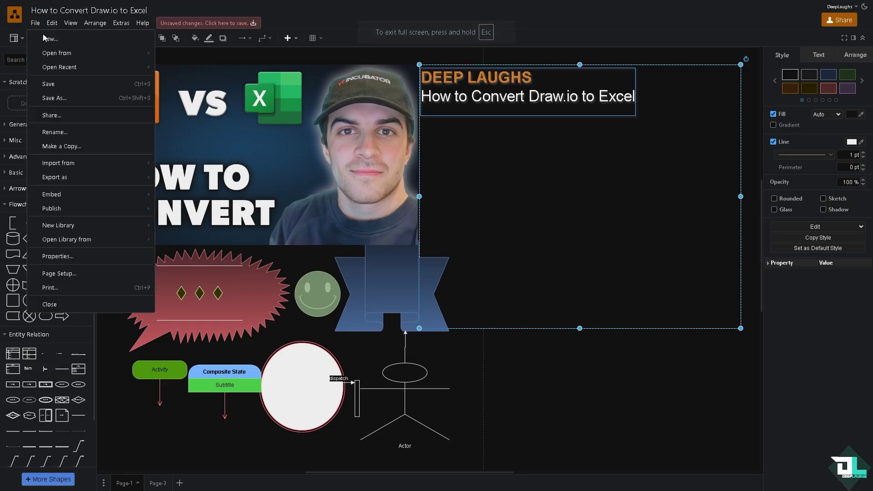
mouse_move(80, 181)
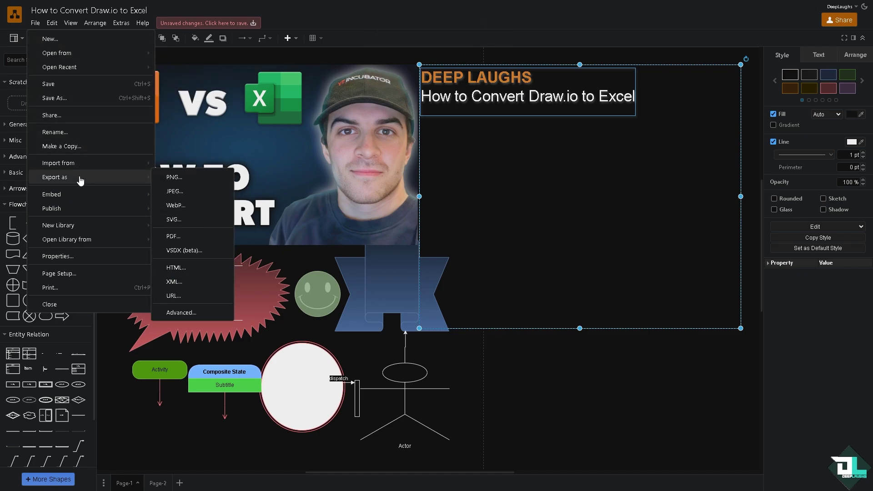
click(193, 237)
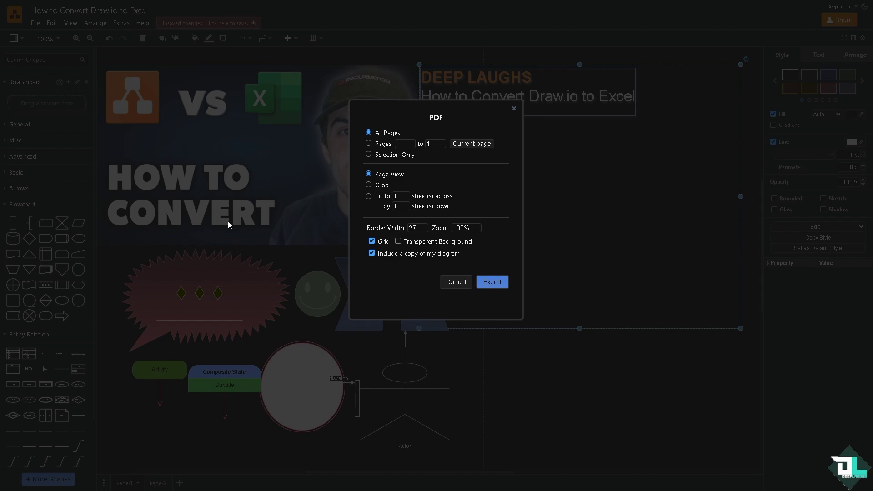
click(493, 282)
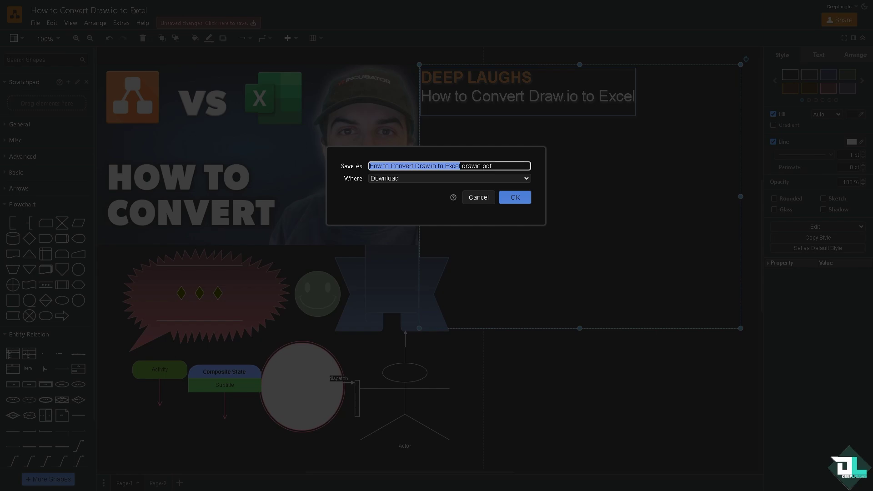
key(Return)
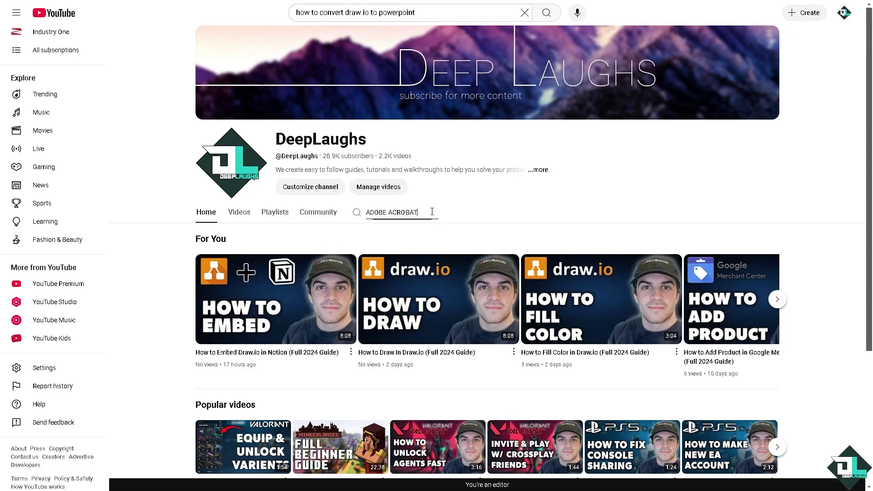
Search the channel for 'ADOBE ACROBAT', skim the results, and view then close its About details.
click(432, 212)
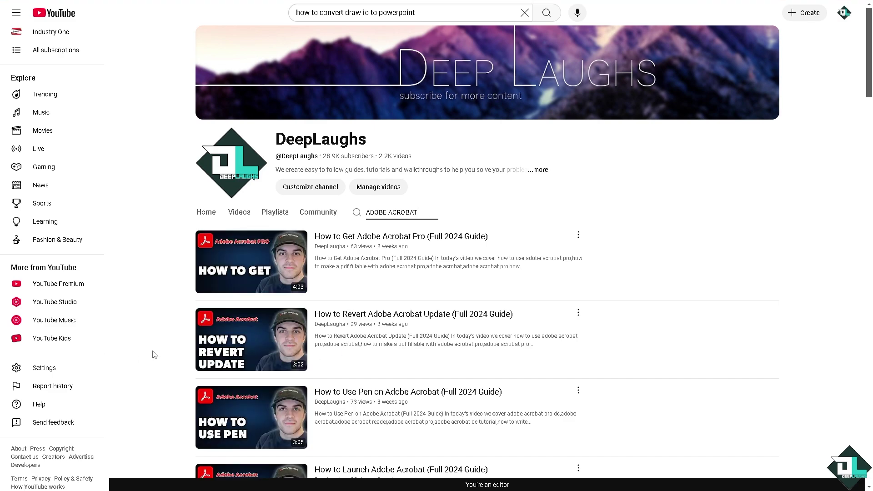
scroll(154, 355, down, 6)
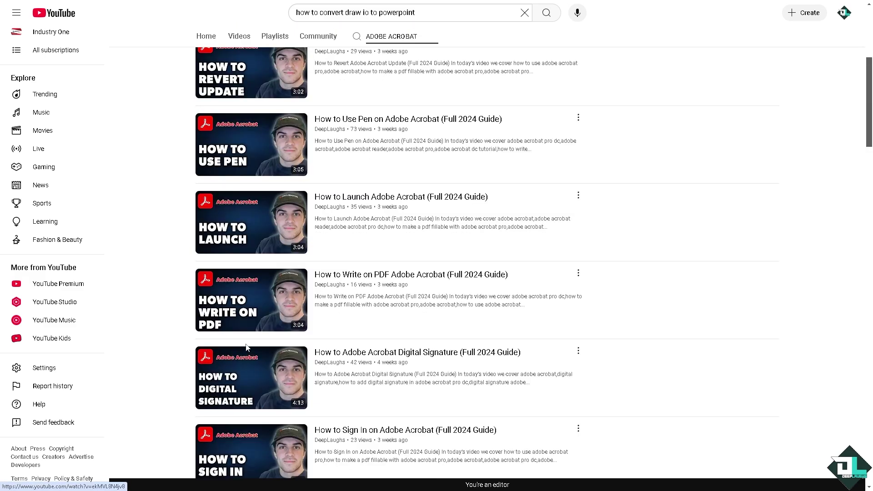
scroll(246, 348, up, 5)
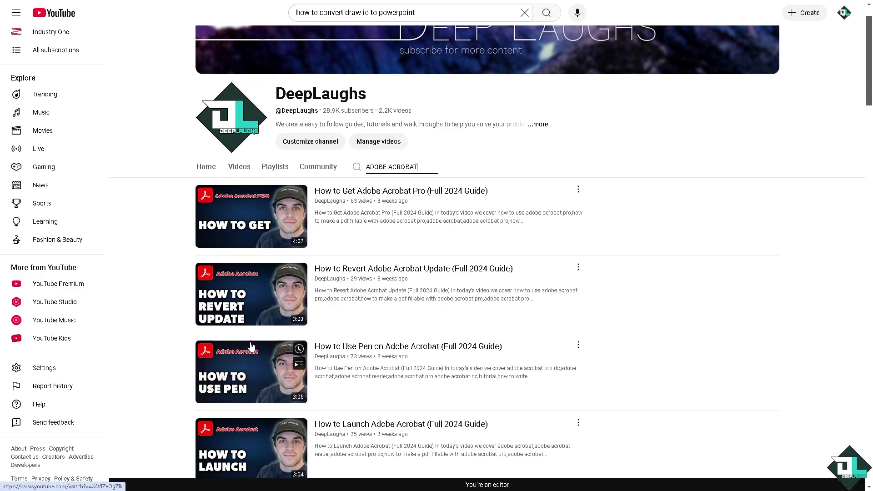
click(540, 125)
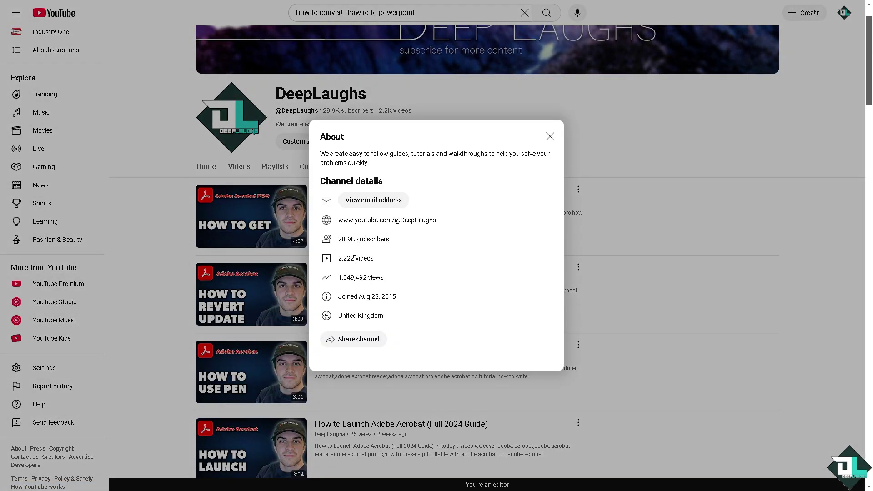
click(550, 136)
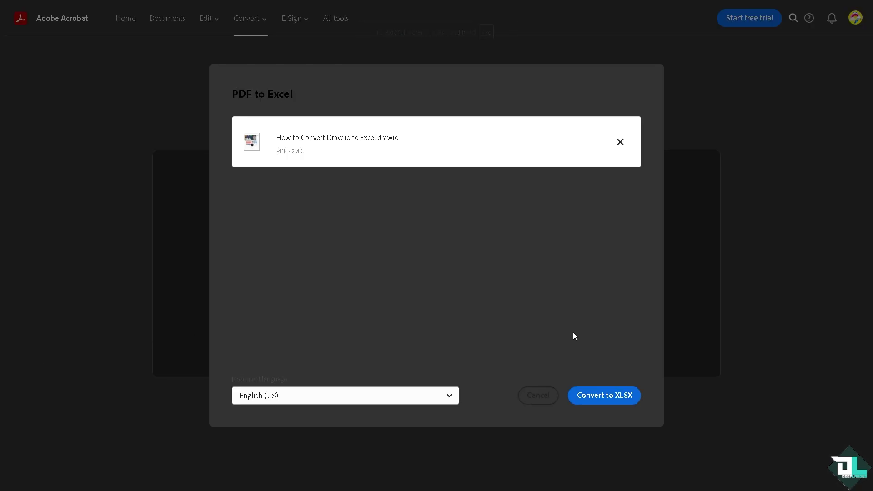
Convert the uploaded PDF to XLSX with English (US) as the document language.
click(607, 396)
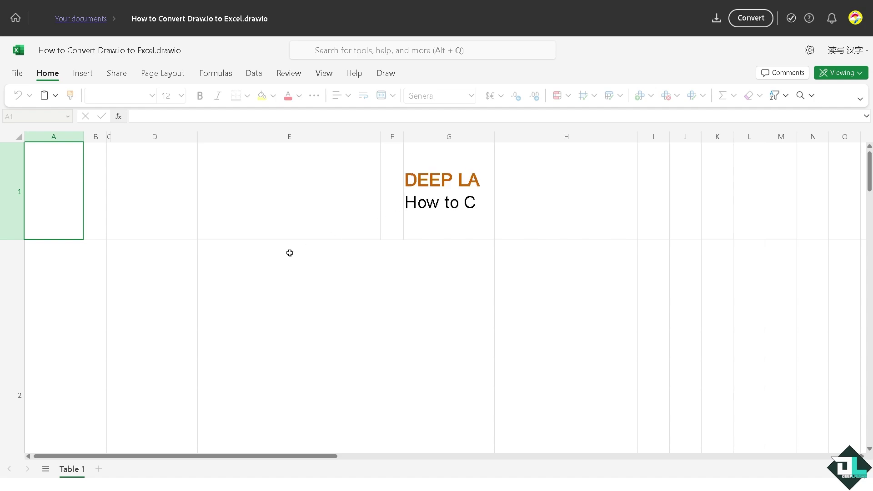
Scroll through Table 1 of the converted workbook to inspect the diagram thumbnail and shapes.
scroll(328, 359, down, 5)
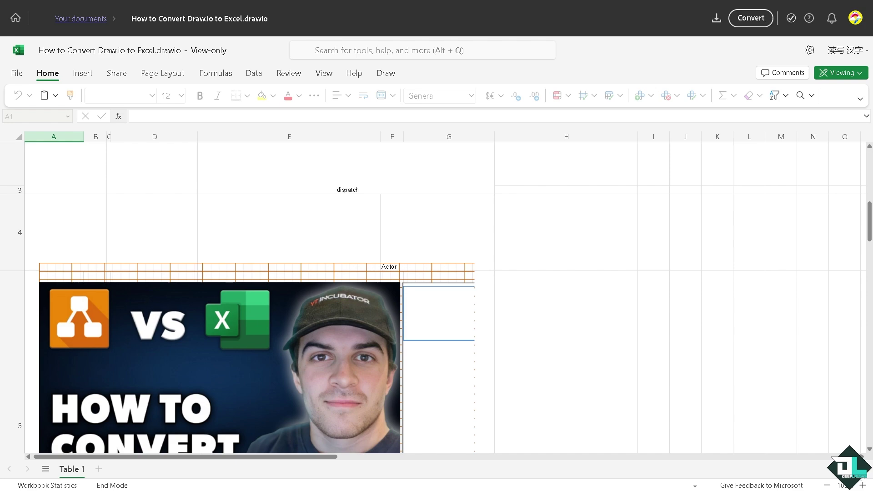
scroll(229, 257, down, 2)
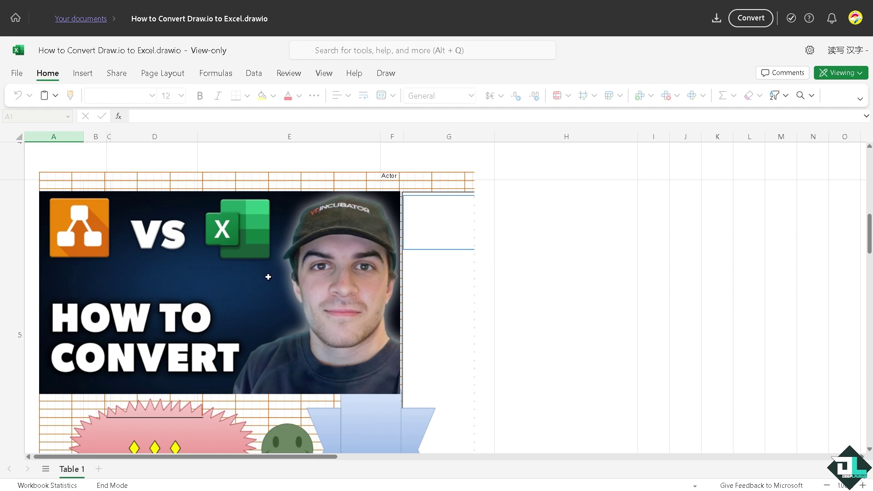
scroll(270, 277, down, 3)
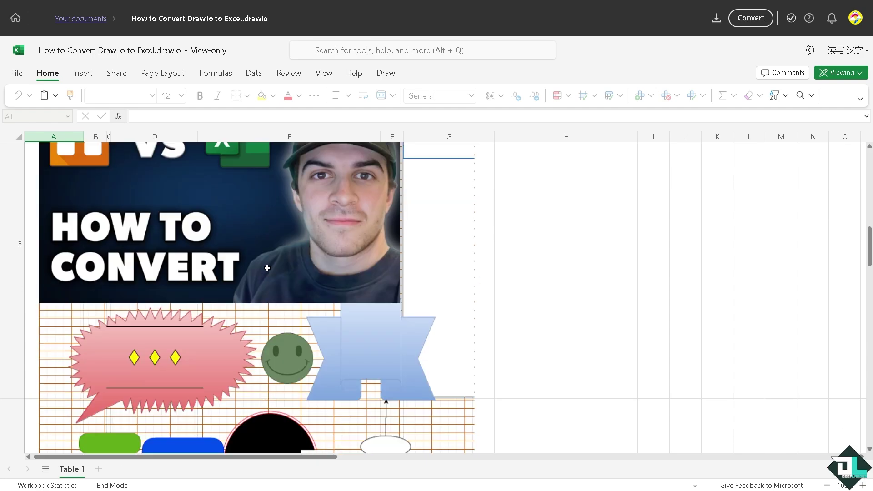
scroll(268, 266, down, 2)
scroll(268, 268, up, 2)
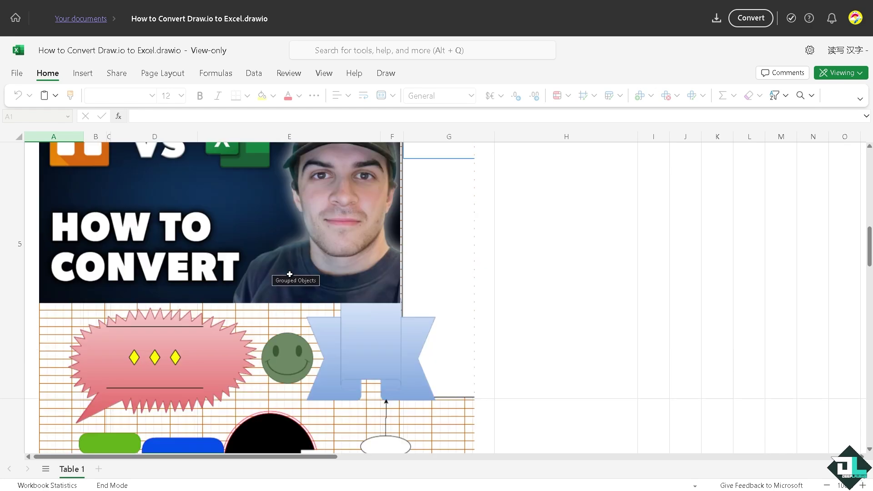
scroll(289, 272, down, 2)
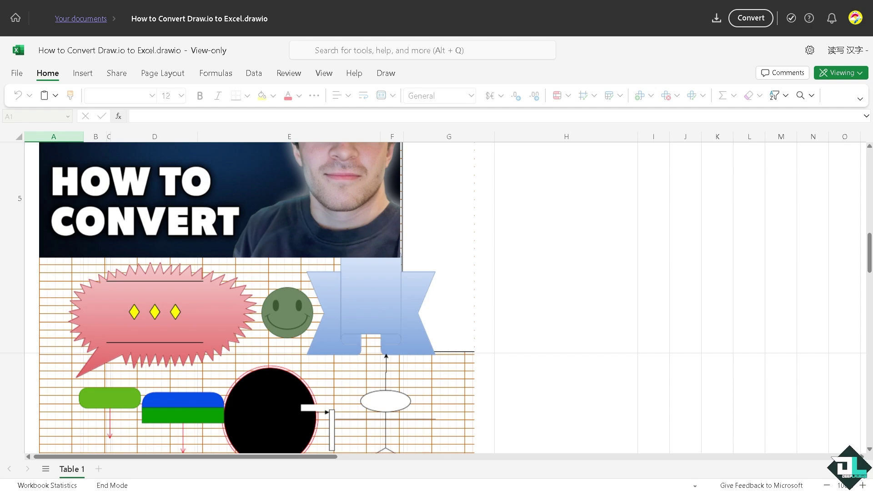
scroll(383, 247, down, 4)
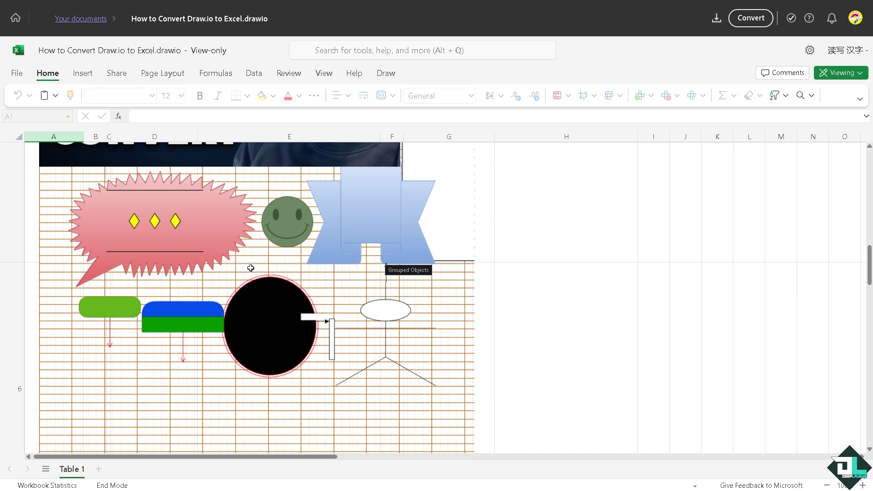
scroll(251, 268, down, 2)
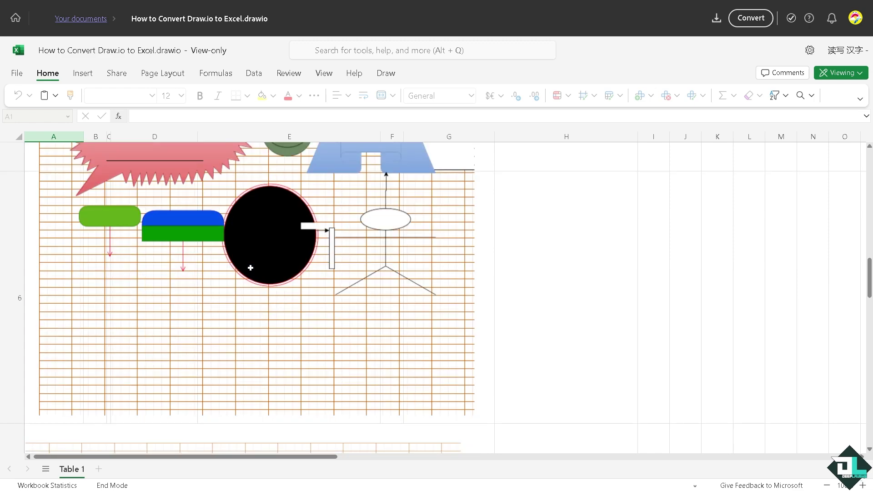
scroll(250, 267, down, 3)
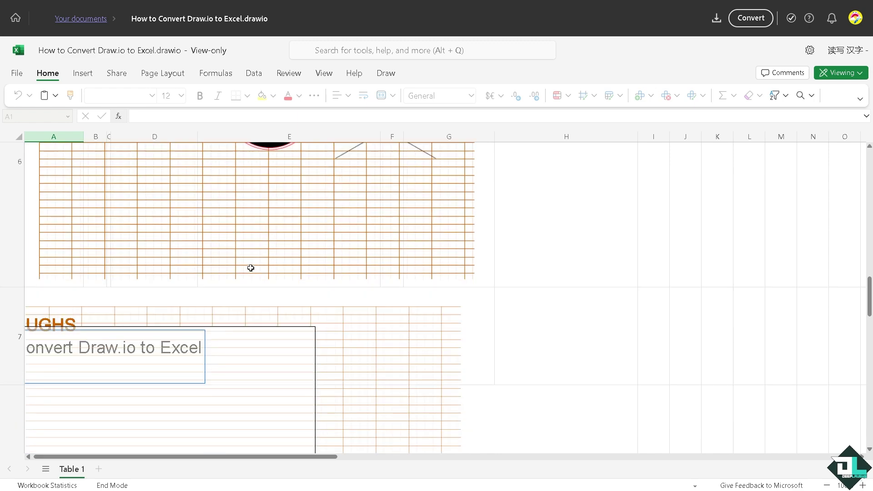
scroll(250, 268, down, 1)
scroll(253, 267, down, 1)
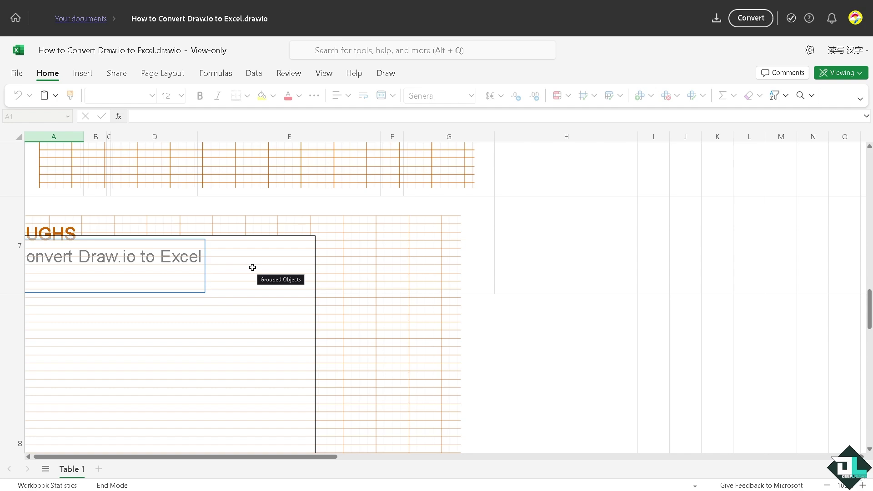
scroll(252, 267, down, 3)
scroll(255, 267, up, 7)
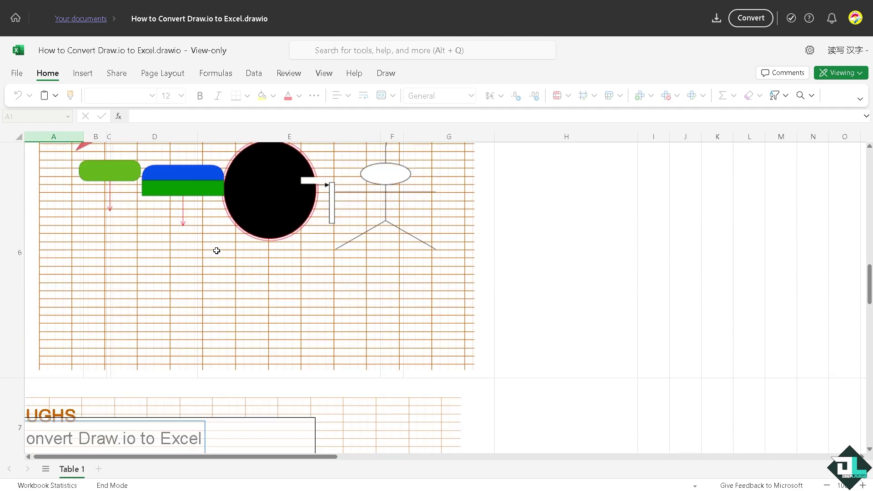
scroll(217, 250, up, 9)
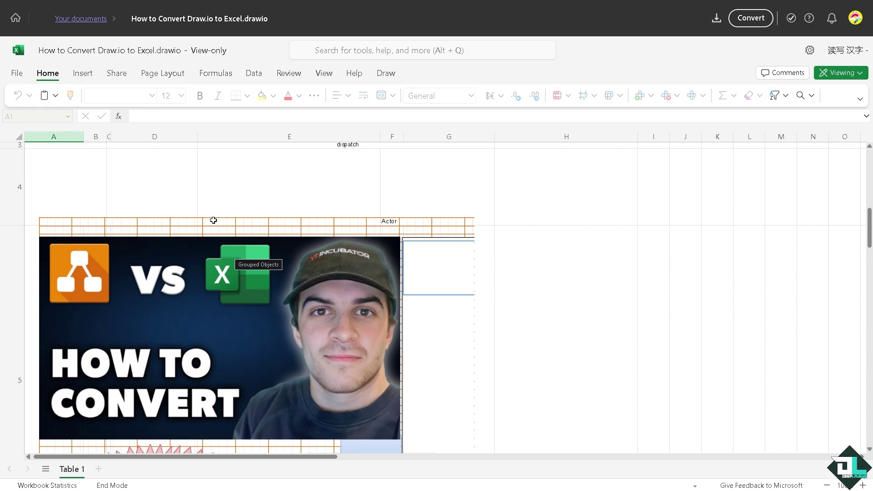
scroll(221, 177, down, 2)
scroll(216, 178, down, 1)
scroll(214, 150, up, 3)
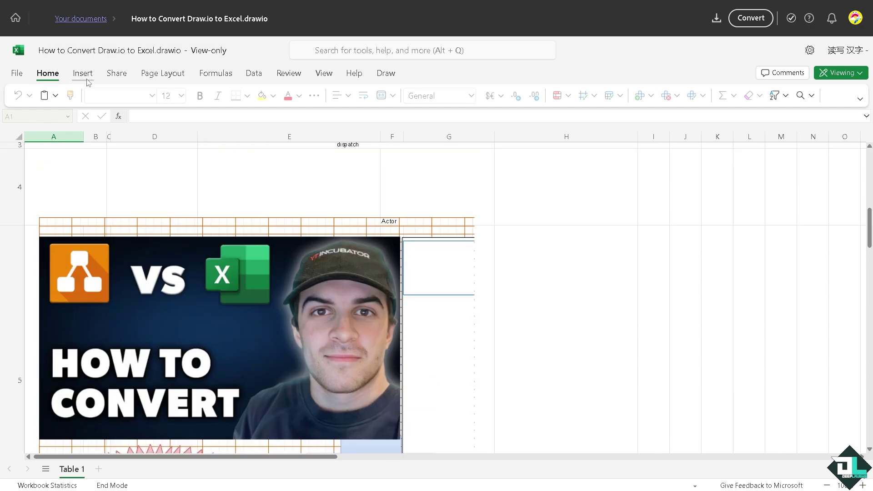
scroll(142, 299, down, 2)
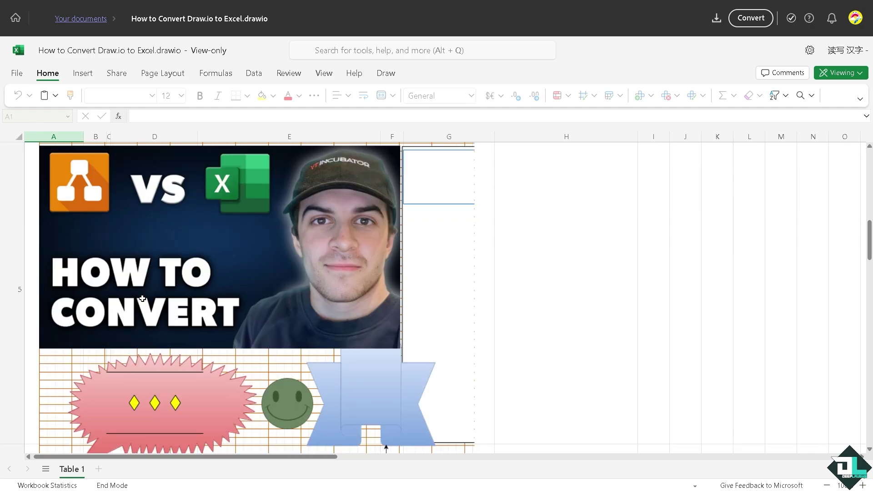
scroll(142, 299, down, 2)
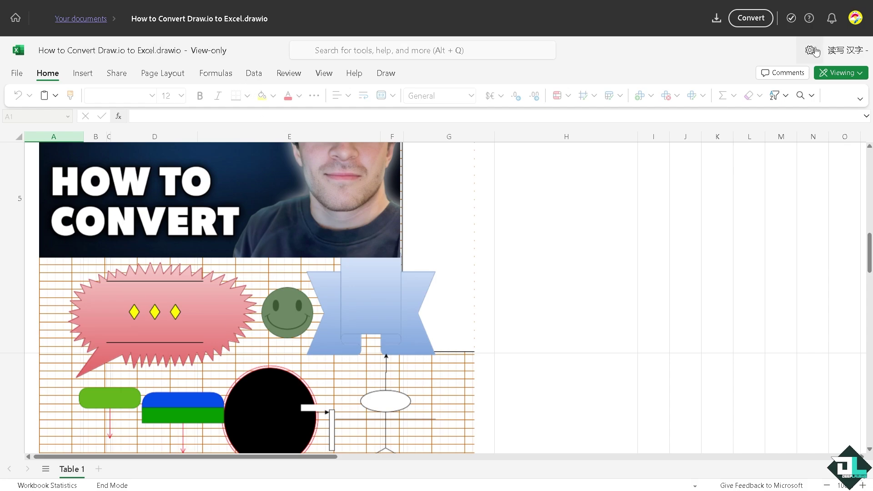
Switch the workbook from Viewing to Editing mode and scroll down to the diagram shapes.
click(841, 73)
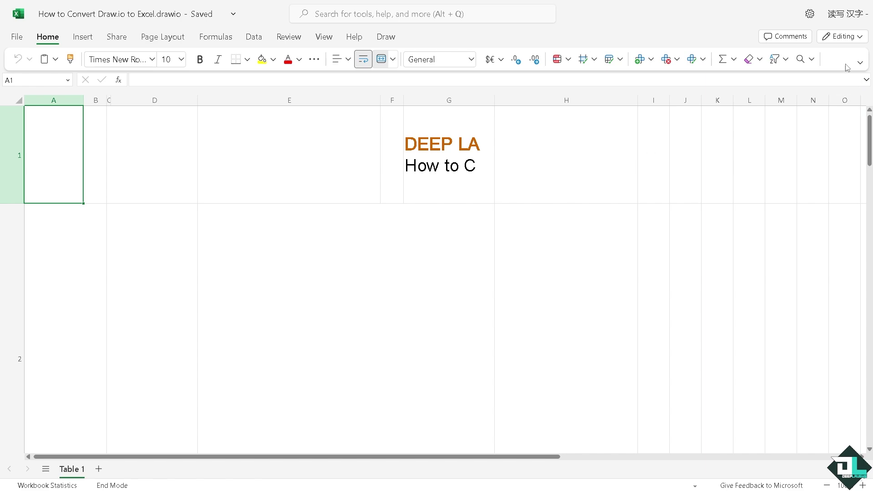
scroll(336, 279, down, 10)
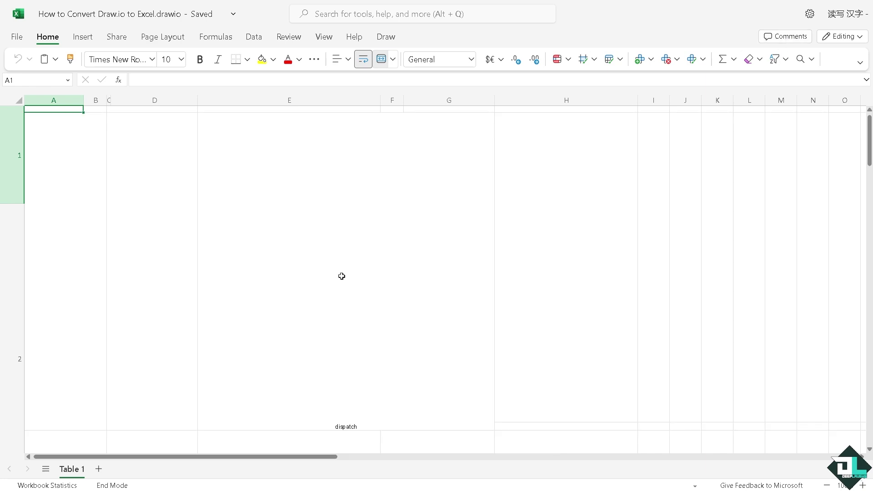
scroll(337, 279, down, 3)
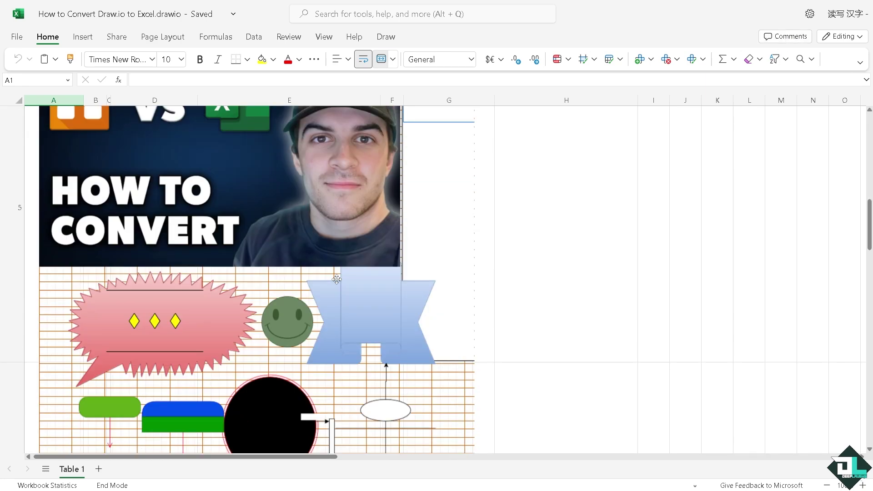
scroll(336, 279, down, 3)
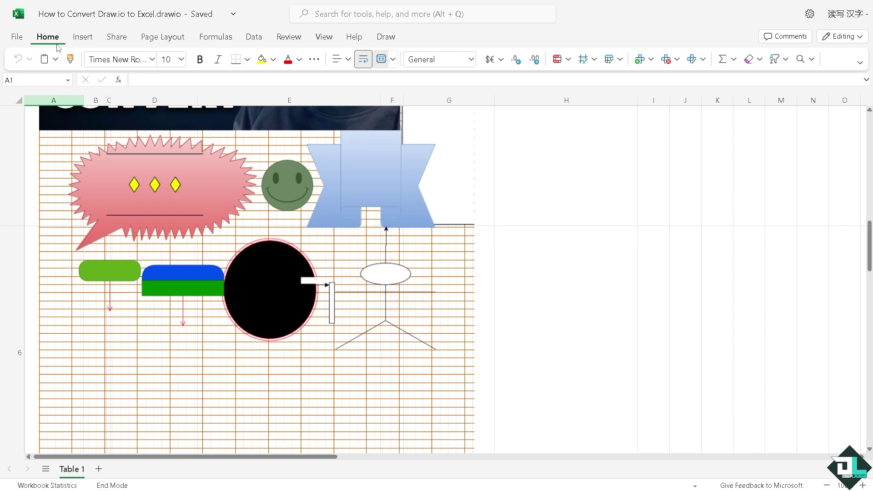
click(17, 36)
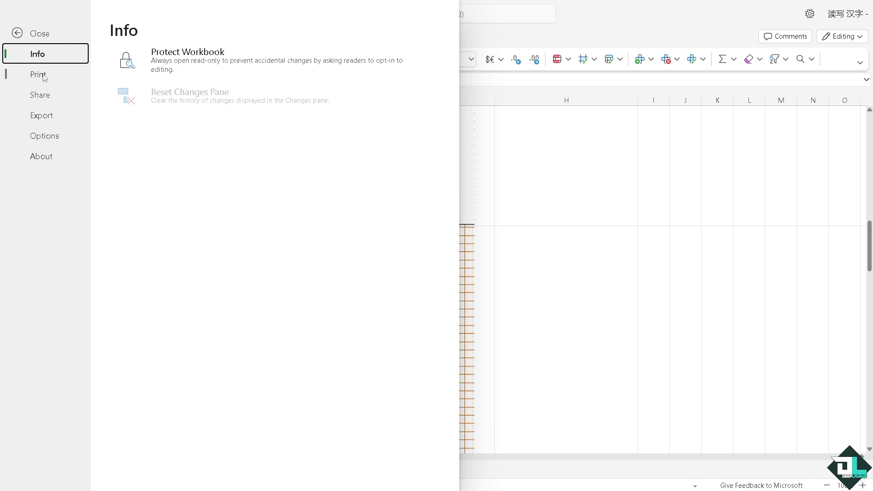
click(44, 96)
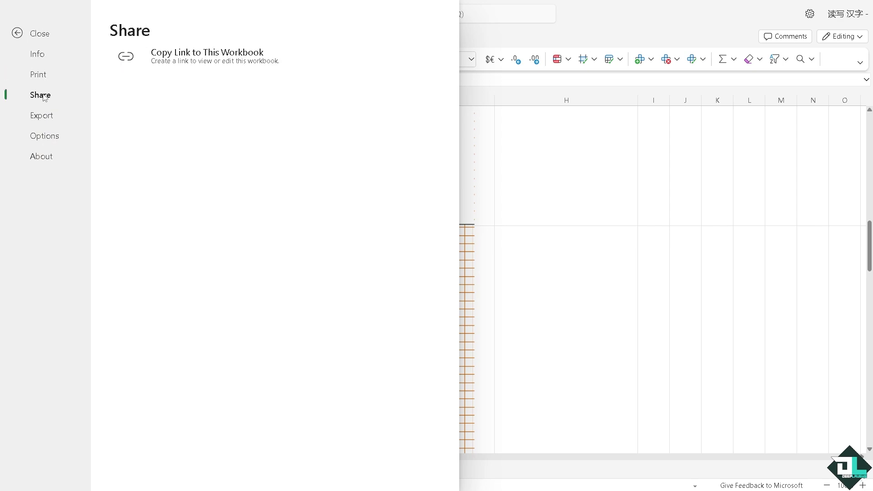
click(224, 64)
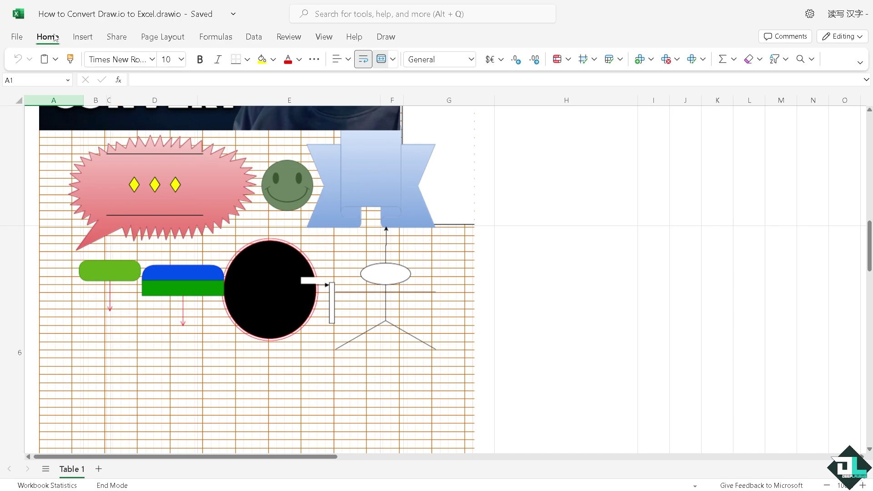
click(16, 38)
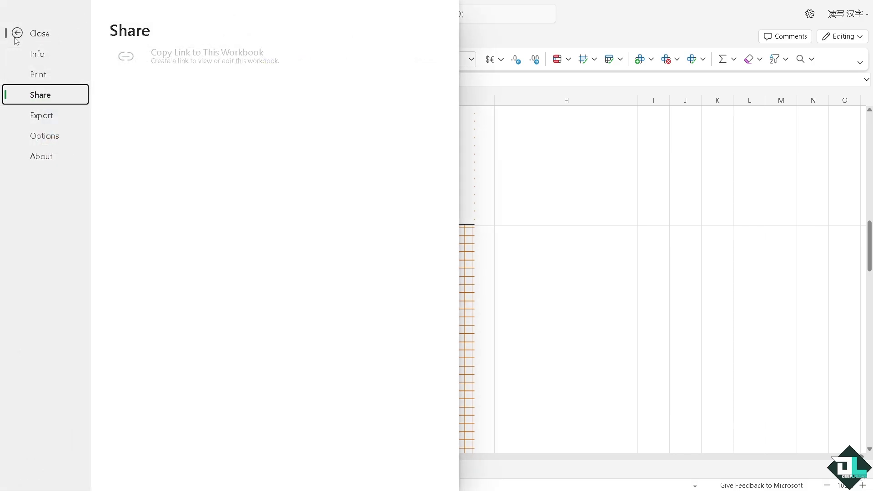
click(58, 115)
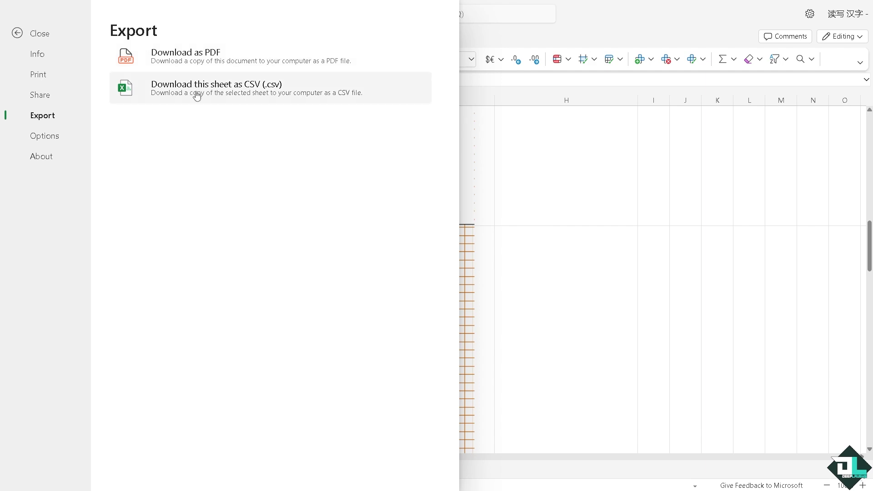
click(165, 96)
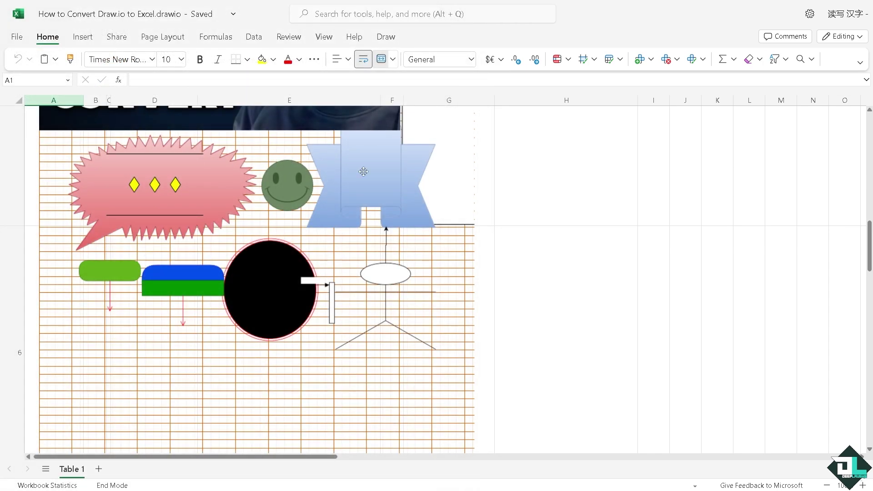
With cell H5 active, check the Formulas ribbon, dismiss its Insert Function tip, then show the Data ribbon.
click(562, 185)
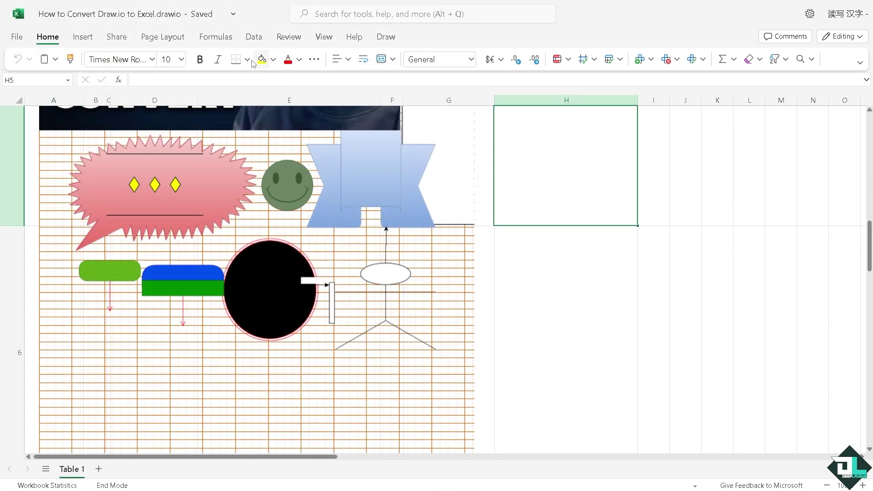
click(215, 38)
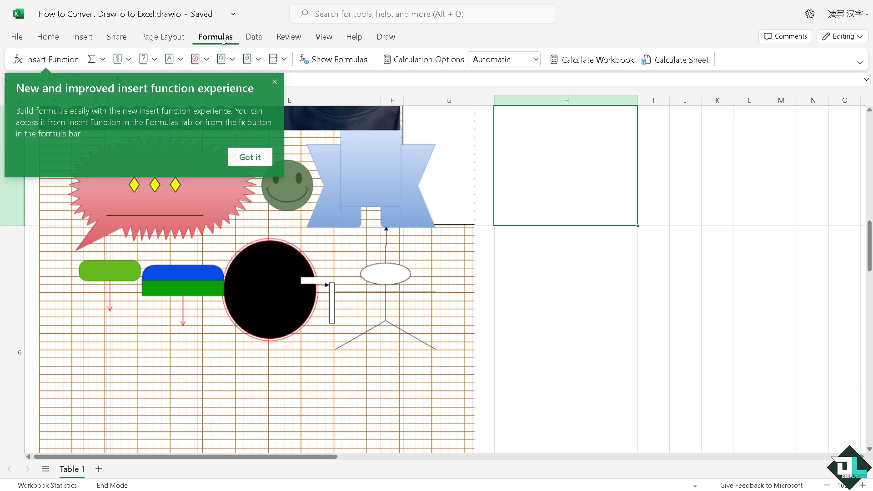
click(275, 83)
click(254, 37)
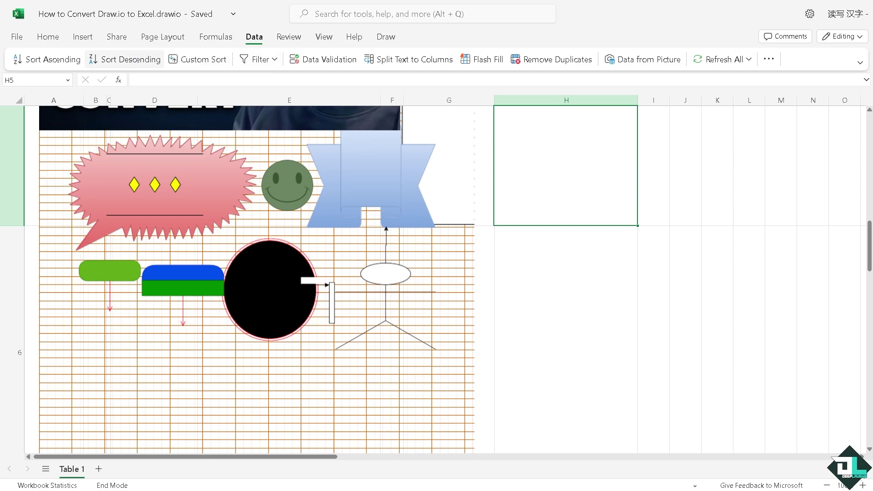
scroll(254, 211, down, 1)
scroll(254, 212, up, 4)
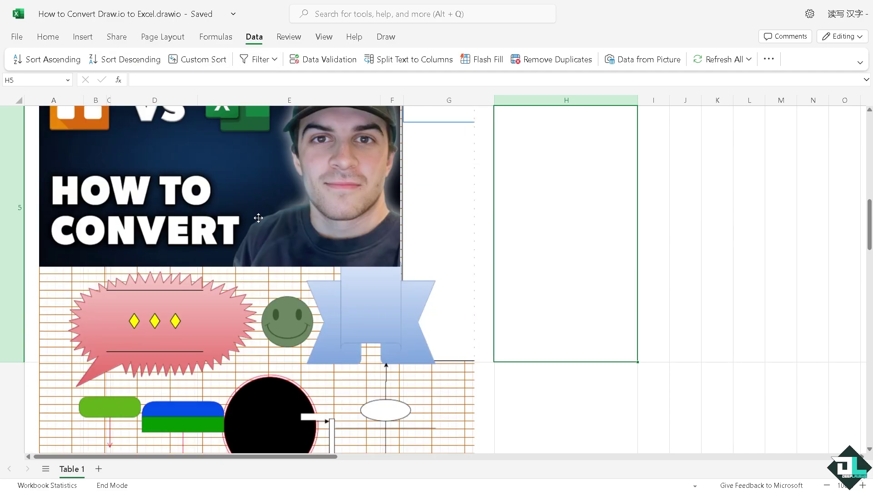
scroll(258, 218, up, 3)
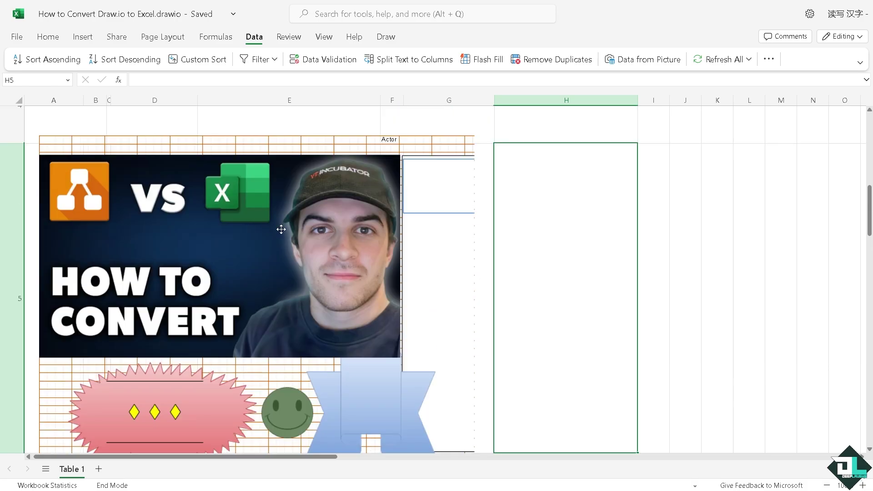
scroll(277, 261, down, 1)
scroll(277, 261, down, 4)
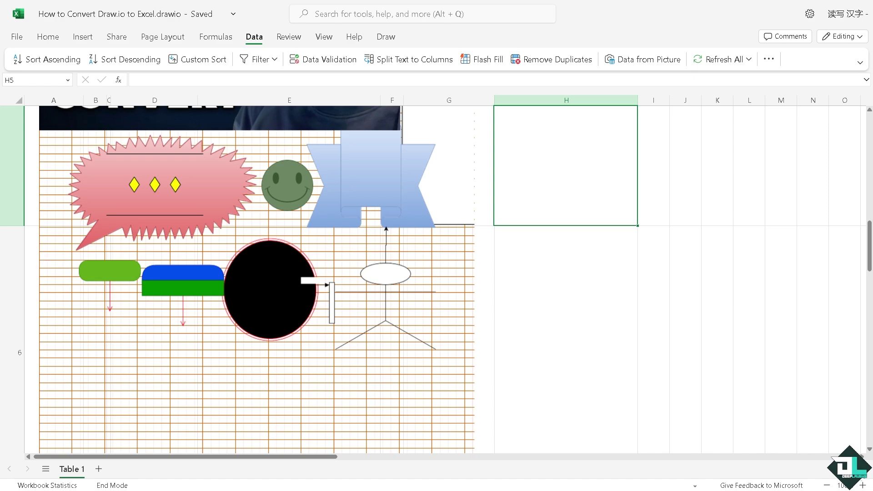
scroll(211, 223, up, 2)
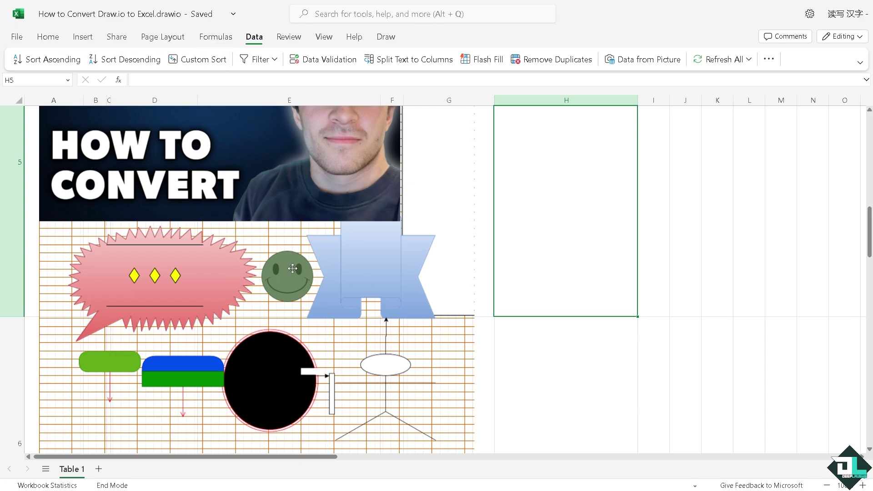
scroll(292, 268, down, 2)
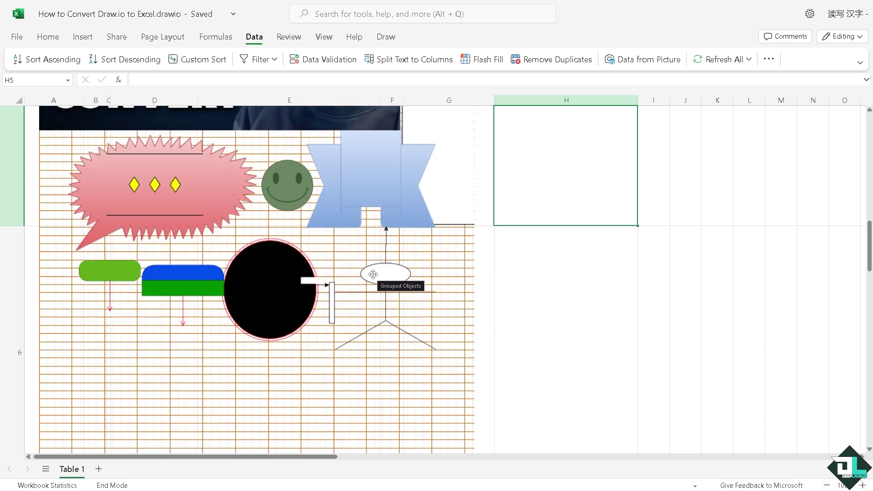
scroll(373, 276, down, 1)
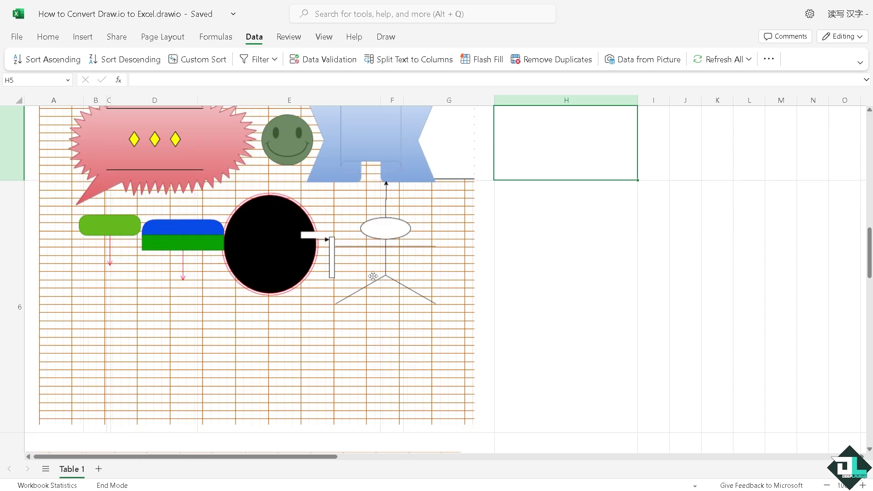
scroll(372, 275, up, 7)
scroll(371, 273, up, 2)
scroll(371, 274, down, 9)
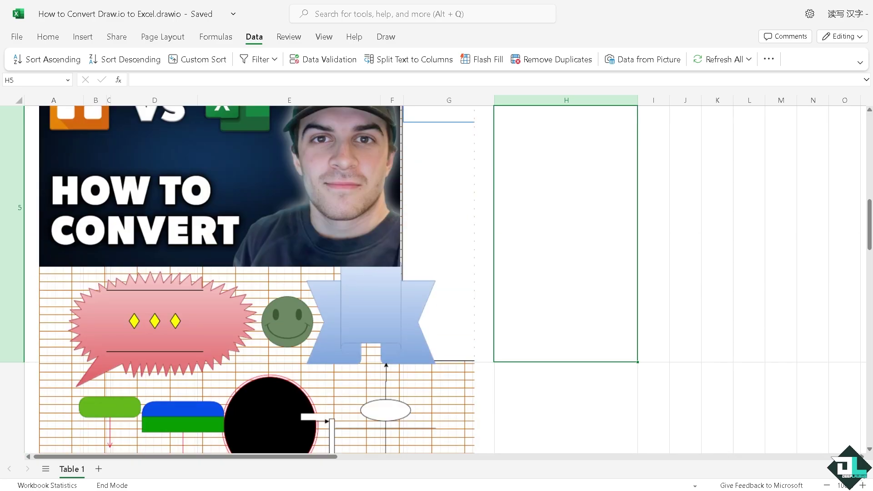